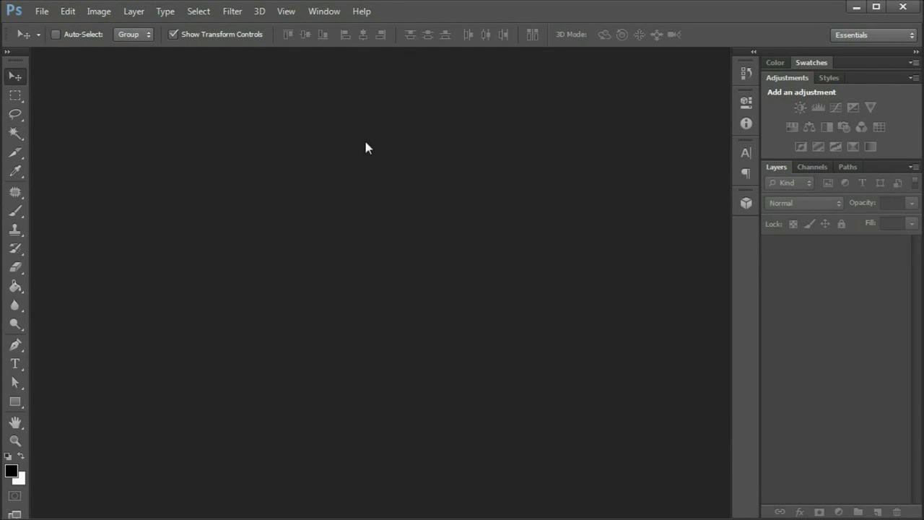
# Drag MVI_0140 from the PS Video folder into Photoshop to open it as a video.
pyautogui.hotkey('alt', 'Tab')
pyautogui.moveTo(383, 88); pyautogui.dragTo(189, 268)
pyautogui.moveTo(381, 384); pyautogui.dragTo(556, 172)
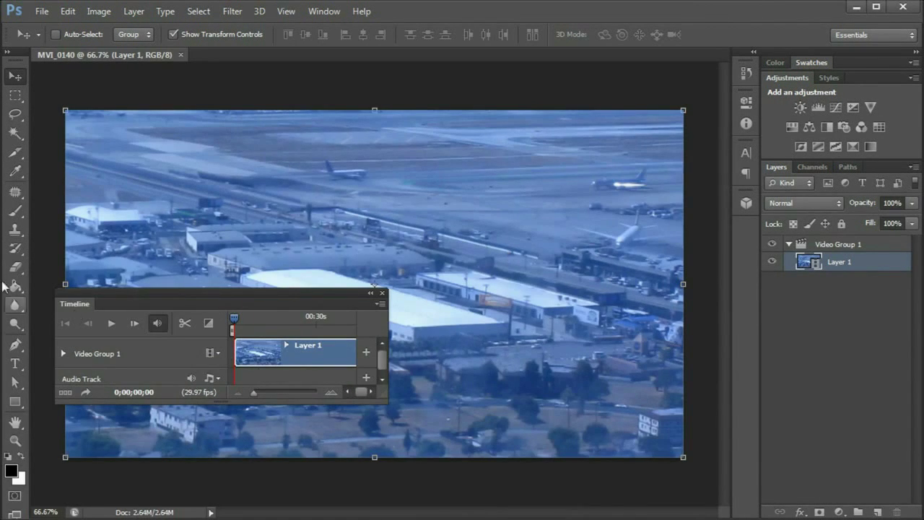
# Minimize the folder window and dock the Timeline panel along the bottom of the workspace.
pyautogui.hotkey('alt', 'Tab')
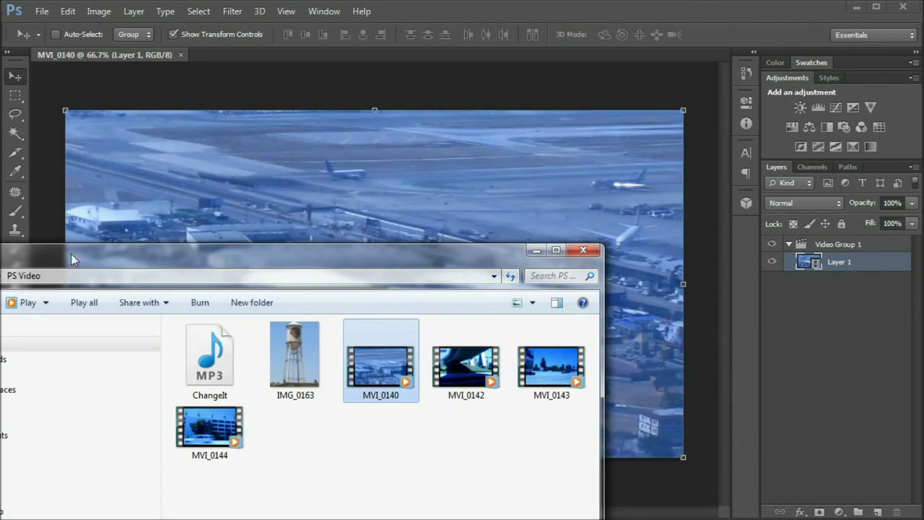
pyautogui.click(536, 251)
pyautogui.moveTo(116, 292); pyautogui.dragTo(315, 510)
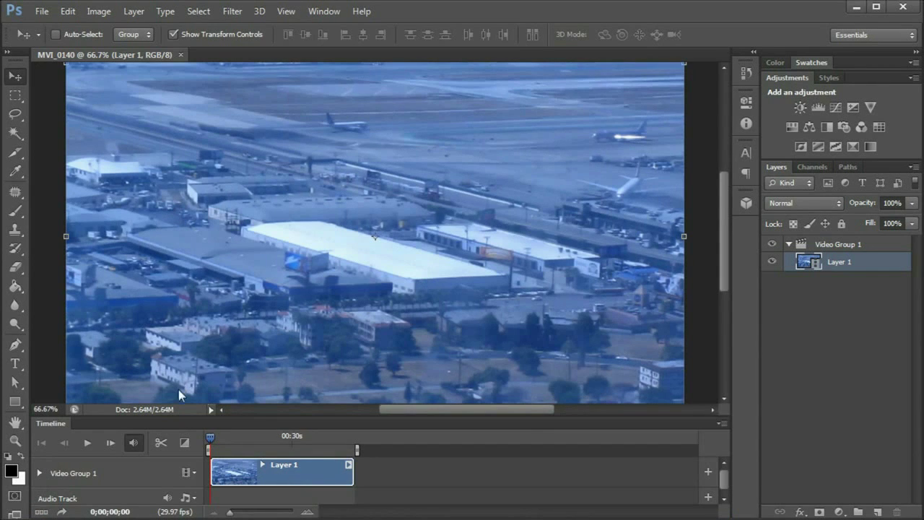
# Fit the frame on screen, enlarge the timeline, and cue the playhead to 0;00;15;14.
pyautogui.hotkey('ctrl', '0')
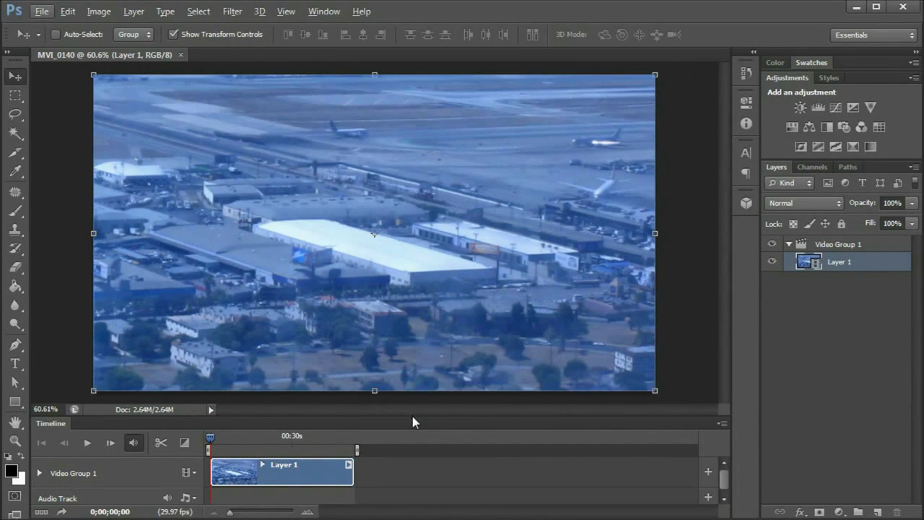
pyautogui.moveTo(412, 417); pyautogui.dragTo(418, 396)
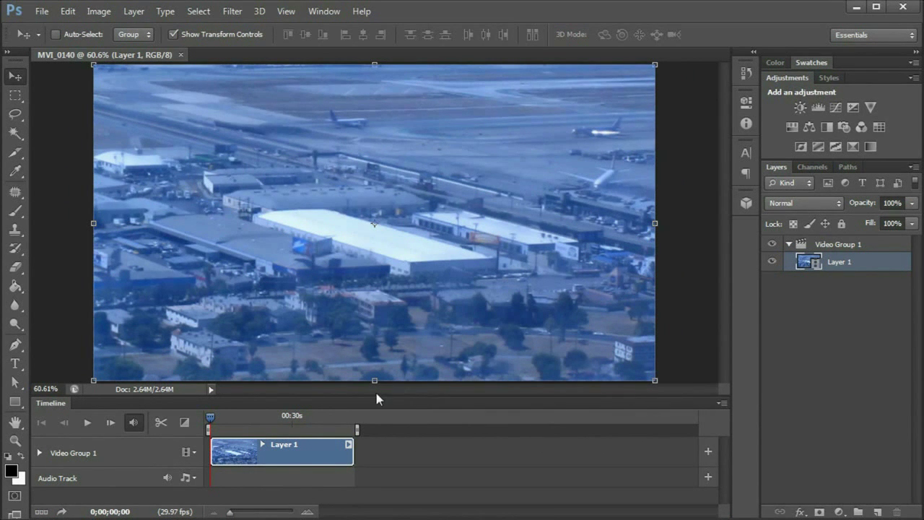
pyautogui.moveTo(210, 417); pyautogui.dragTo(242, 428)
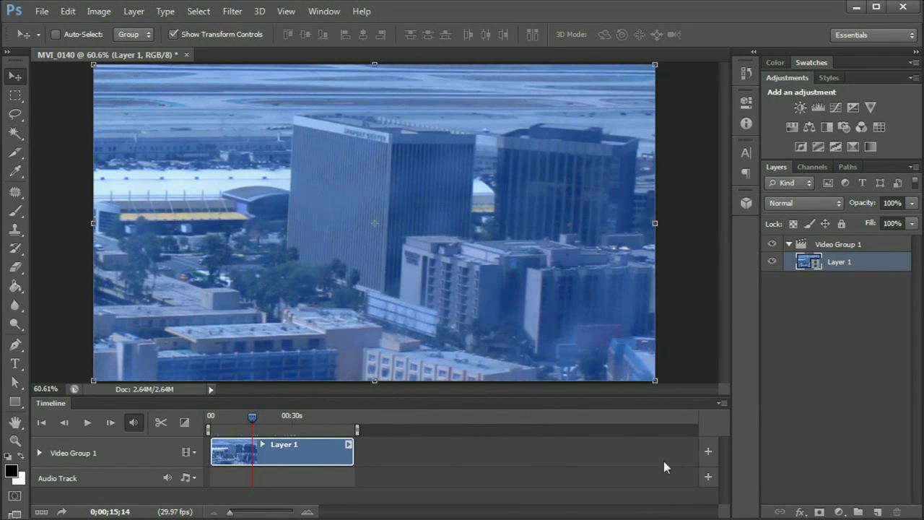
# Add clips to Video Group 1 from the PS Video folder, showing All Formats.
pyautogui.click(709, 451)
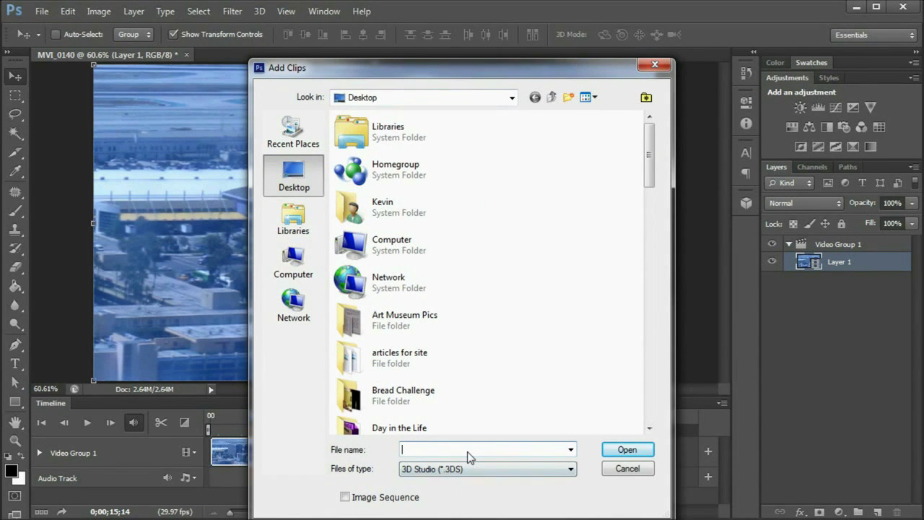
pyautogui.write('PS')
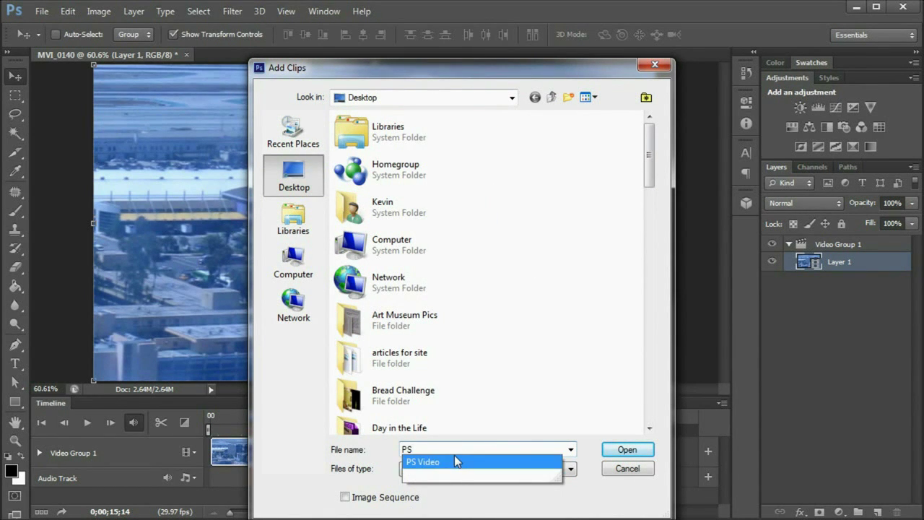
pyautogui.click(454, 460)
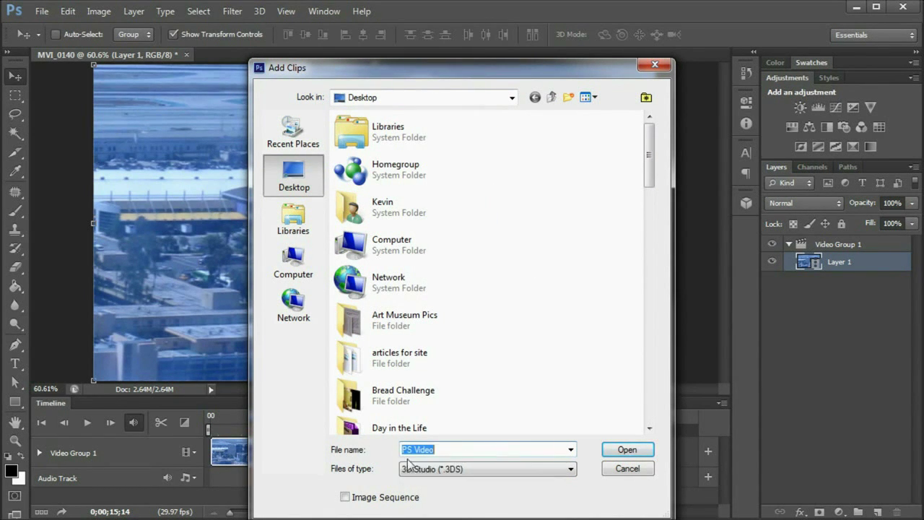
pyautogui.click(622, 450)
pyautogui.click(565, 469)
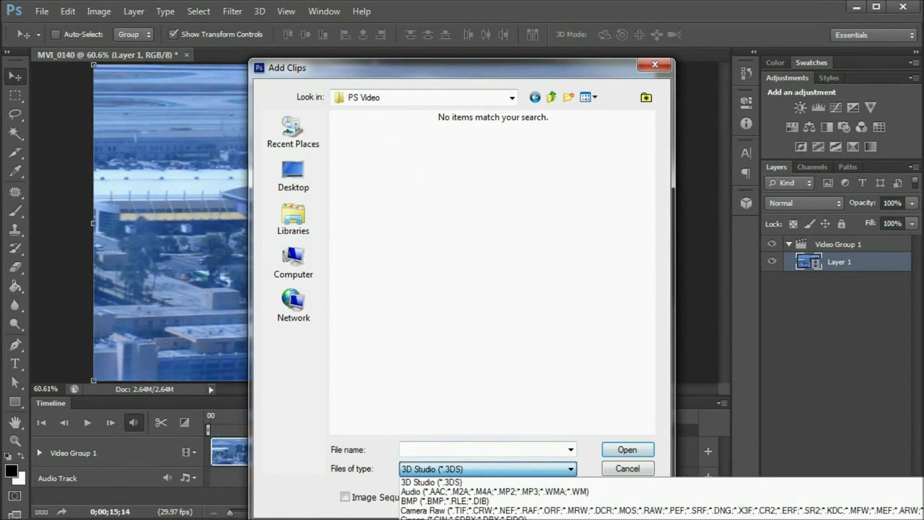
pyautogui.press('Up')
pyautogui.press('Return')
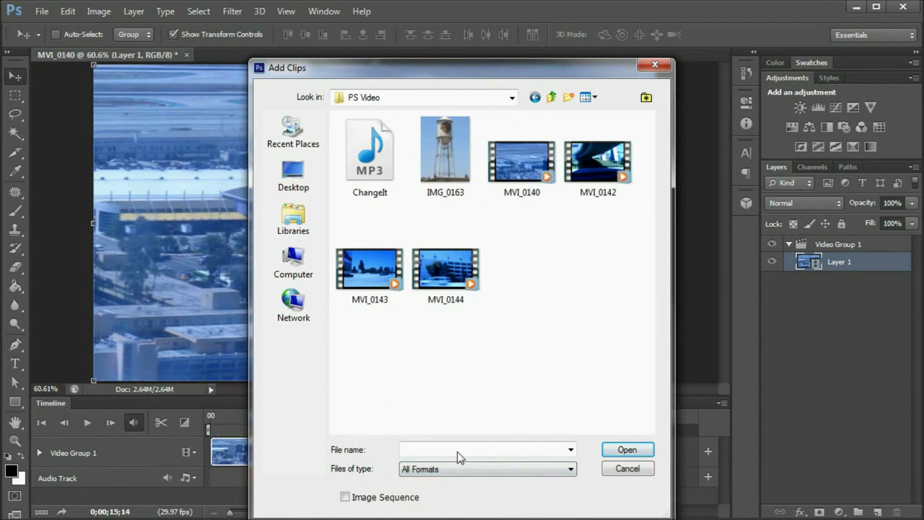
# Select IMG_0163, MVI_0142, MVI_0143 and MVI_0144, excluding MVI_0140, and add them.
pyautogui.click(376, 149)
pyautogui.press('Right')
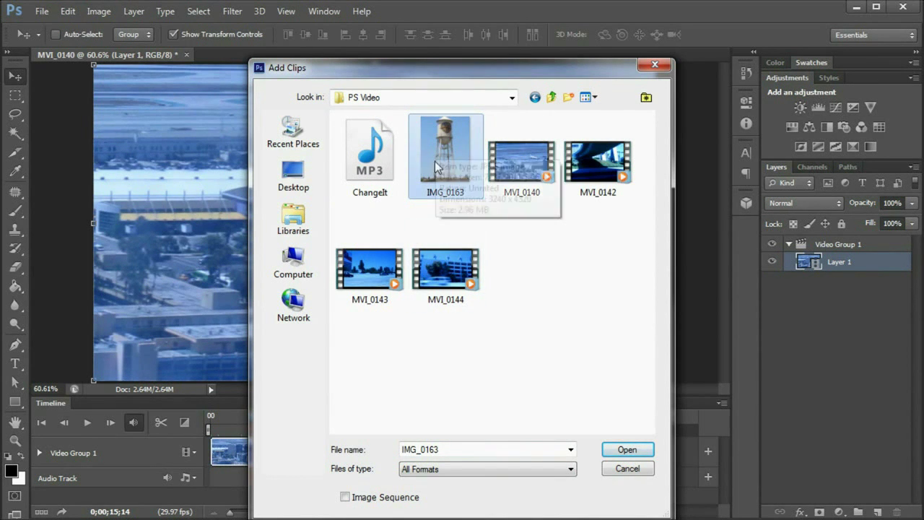
pyautogui.keyDown('shift'); pyautogui.click(450, 292); pyautogui.keyUp('shift')
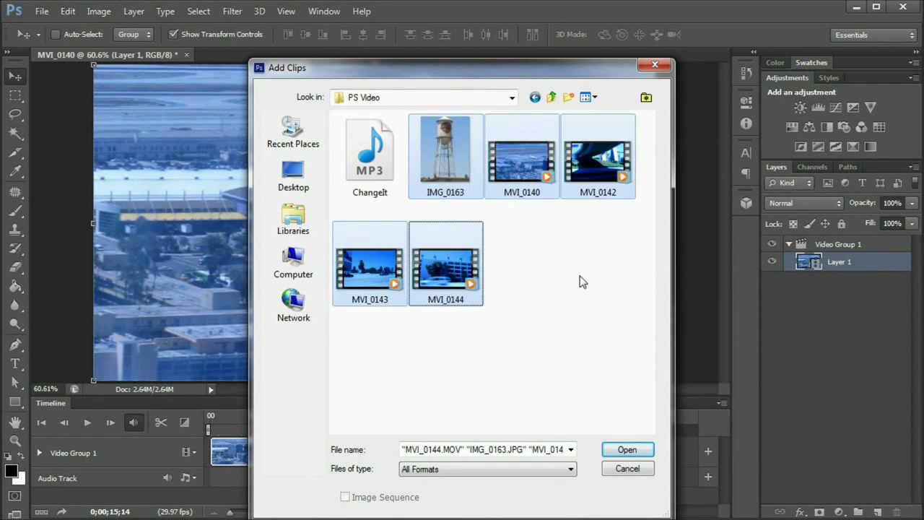
pyautogui.click(521, 157)
pyautogui.click(445, 152)
pyautogui.keyDown('shift'); pyautogui.click(446, 267); pyautogui.keyUp('shift')
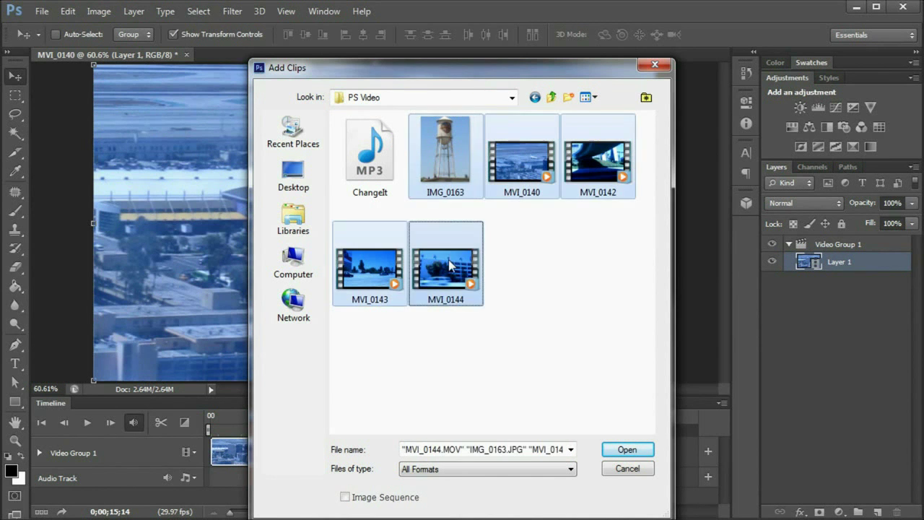
pyautogui.keyDown('ctrl'); pyautogui.click(515, 187); pyautogui.keyUp('ctrl')
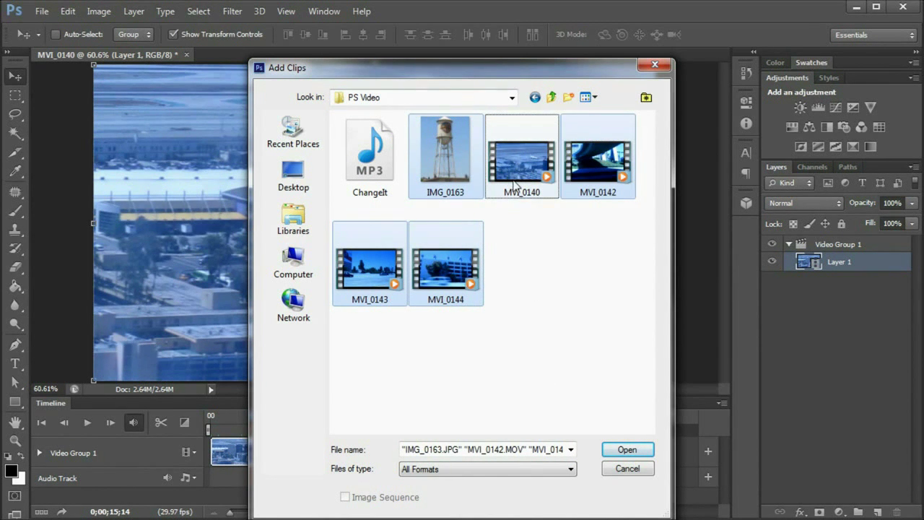
pyautogui.click(622, 450)
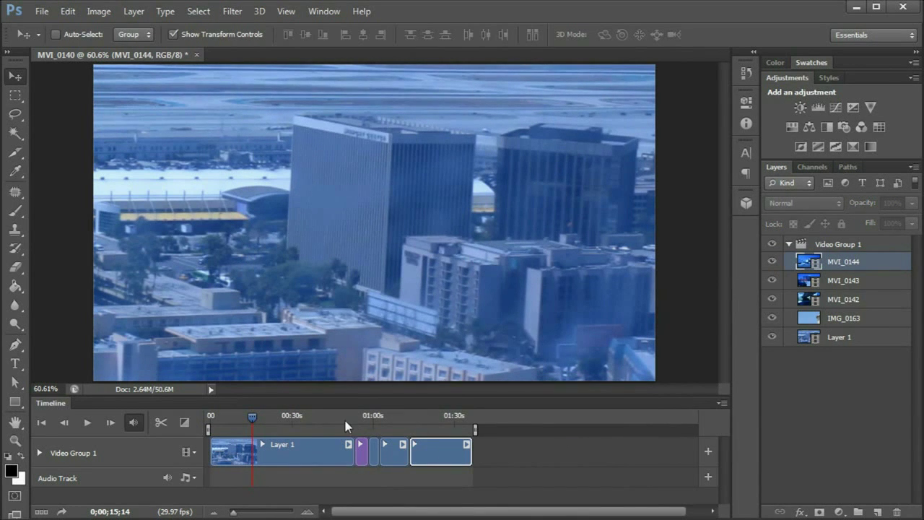
# Move the playhead to 0;01;21;10 in MVI_0144, zoom the timeline, and select Video Group 1.
pyautogui.moveTo(252, 418); pyautogui.dragTo(430, 422)
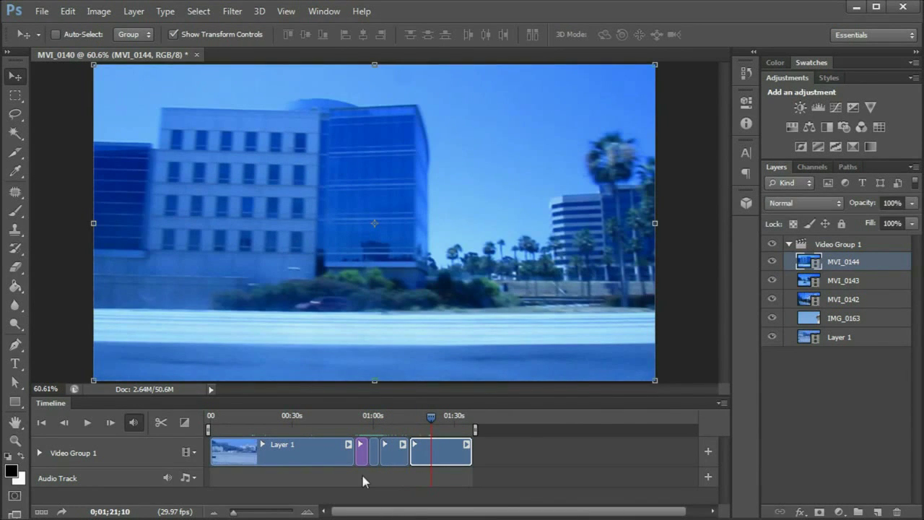
pyautogui.moveTo(236, 514); pyautogui.dragTo(237, 511)
pyautogui.moveTo(483, 513); pyautogui.dragTo(438, 513)
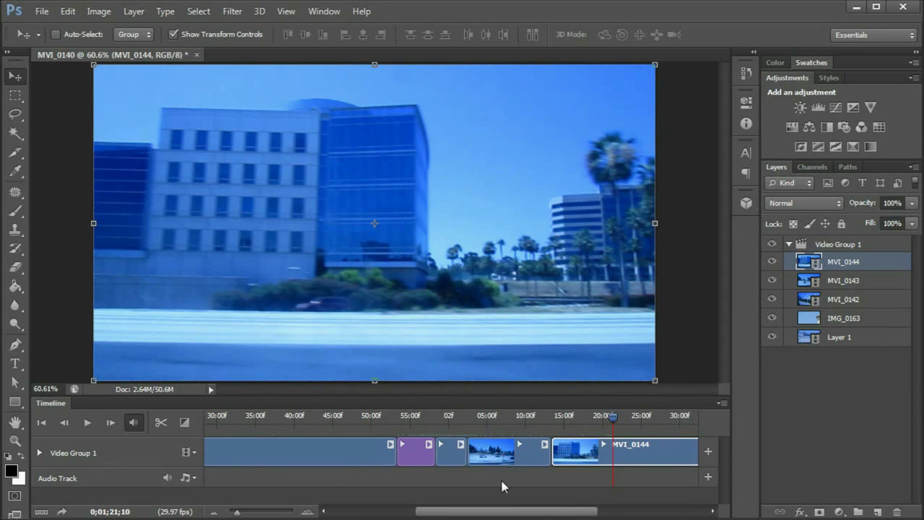
pyautogui.moveTo(501, 511)
pyautogui.mouseDown()
pyautogui.moveTo(470, 509)
pyautogui.moveTo(494, 511)
pyautogui.mouseUp()
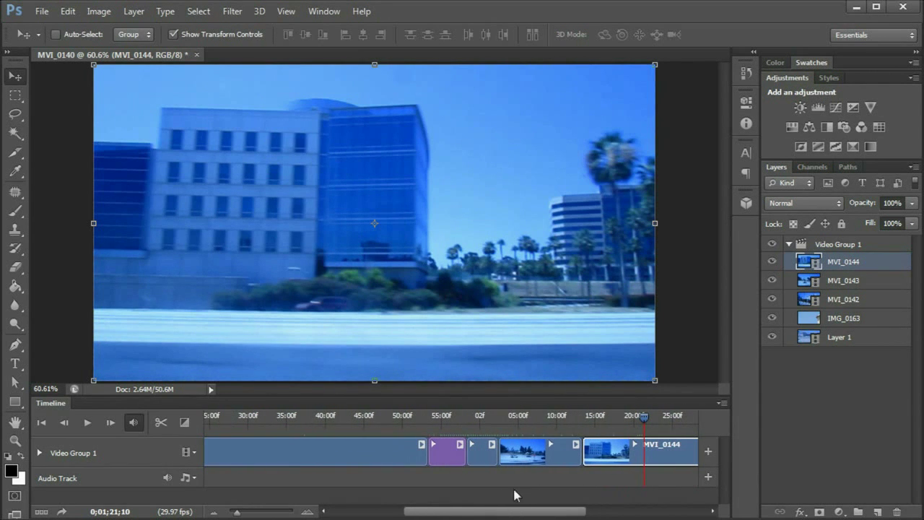
pyautogui.click(846, 247)
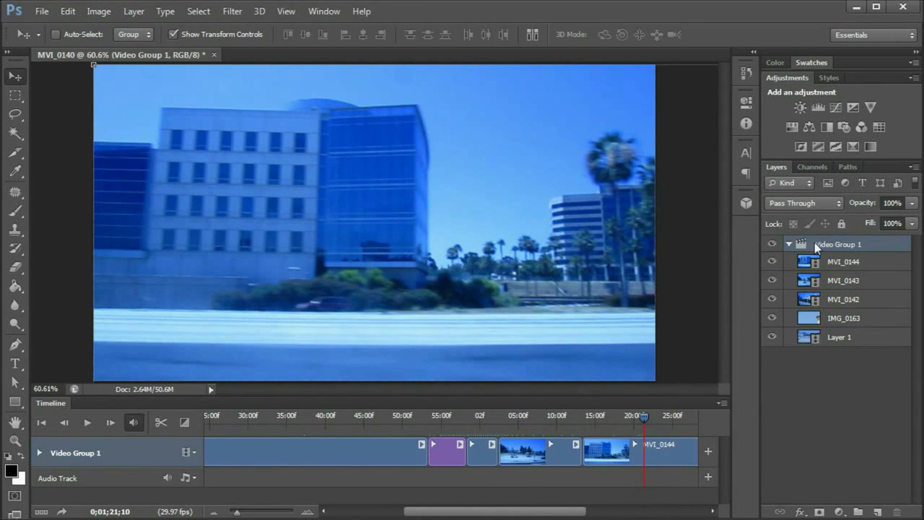
pyautogui.click(790, 244)
pyautogui.click(790, 244)
# Drag IMG_0163 and MVI_0143 above Video Group 1 in the Layers panel.
pyautogui.moveTo(523, 515); pyautogui.dragTo(425, 516)
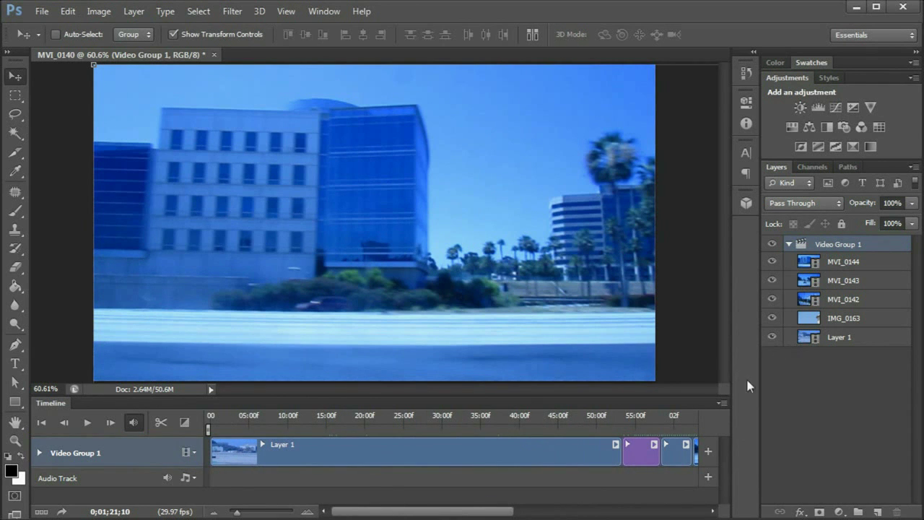
pyautogui.moveTo(844, 318); pyautogui.dragTo(840, 240)
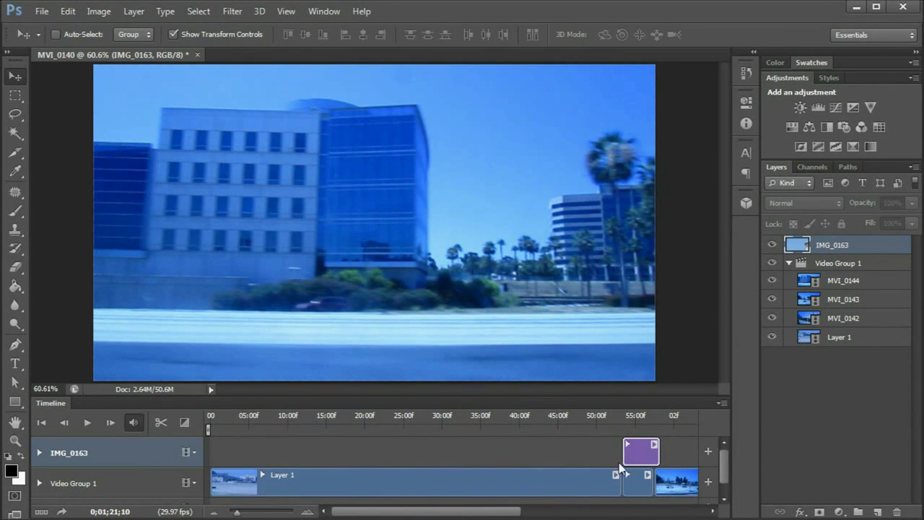
pyautogui.click(855, 279)
pyautogui.moveTo(827, 288); pyautogui.dragTo(843, 240)
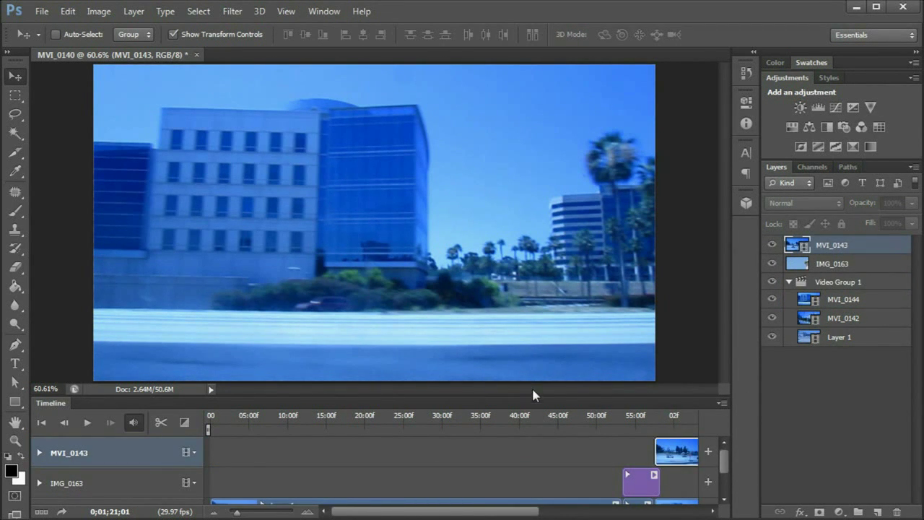
# Enlarge the timeline and group MVI_0143 with IMG_0163 into Video Group 2.
pyautogui.moveTo(532, 399); pyautogui.dragTo(532, 336)
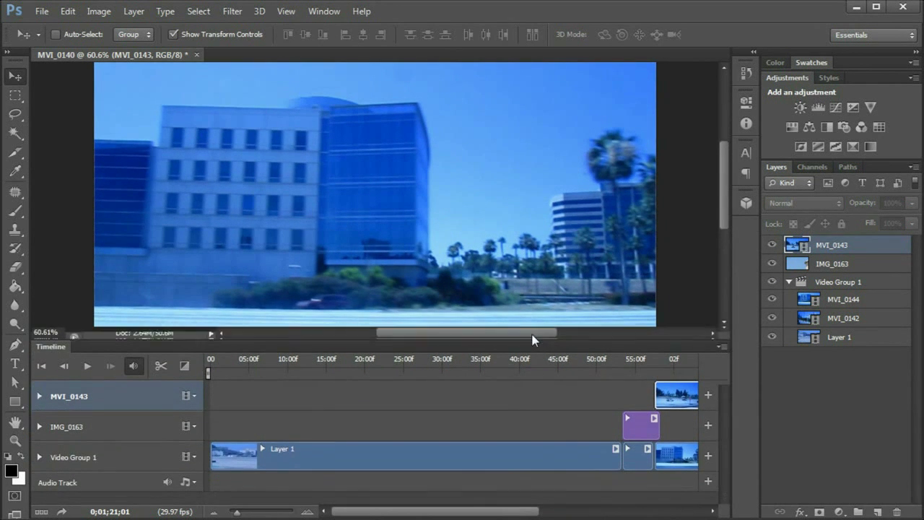
pyautogui.scroll(-2, 515, 254)
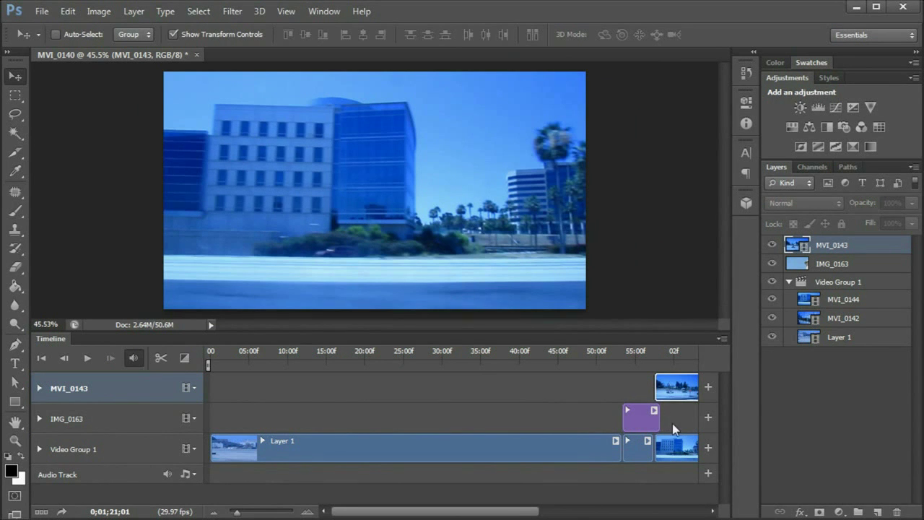
pyautogui.moveTo(668, 397); pyautogui.dragTo(674, 426)
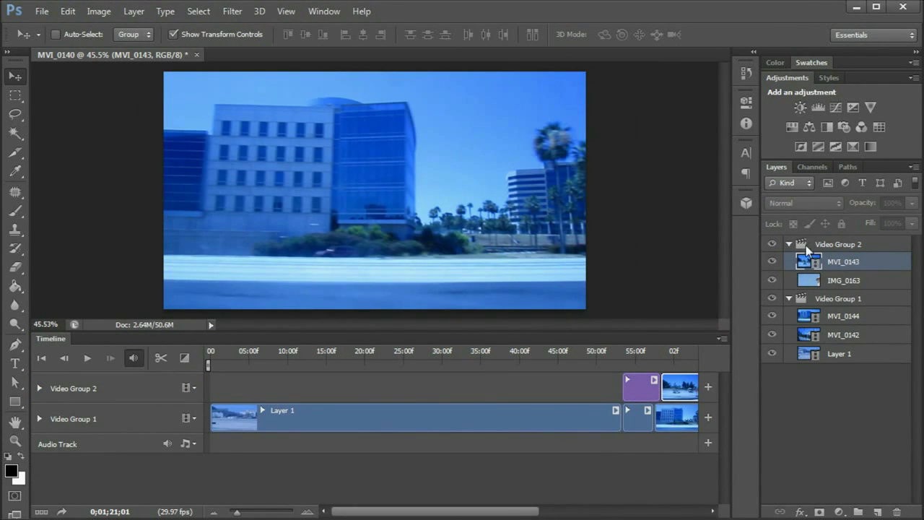